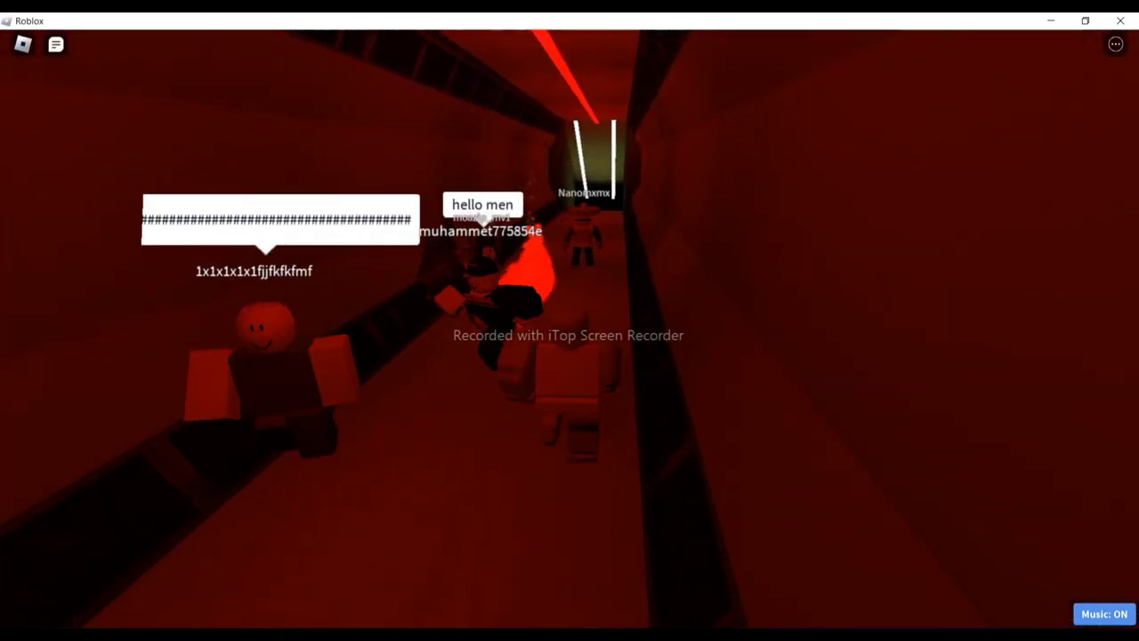
- Run through the red corridor past the other players and up the dark stairway
{"action": "key", "text": "w"}
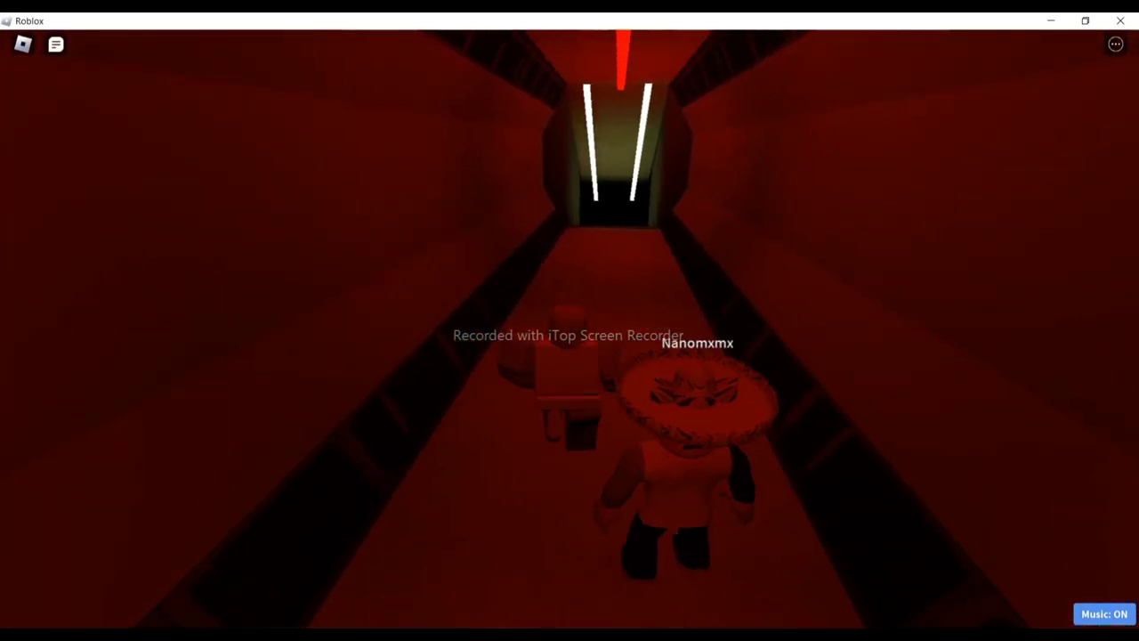
{"action": "key", "text": "w"}
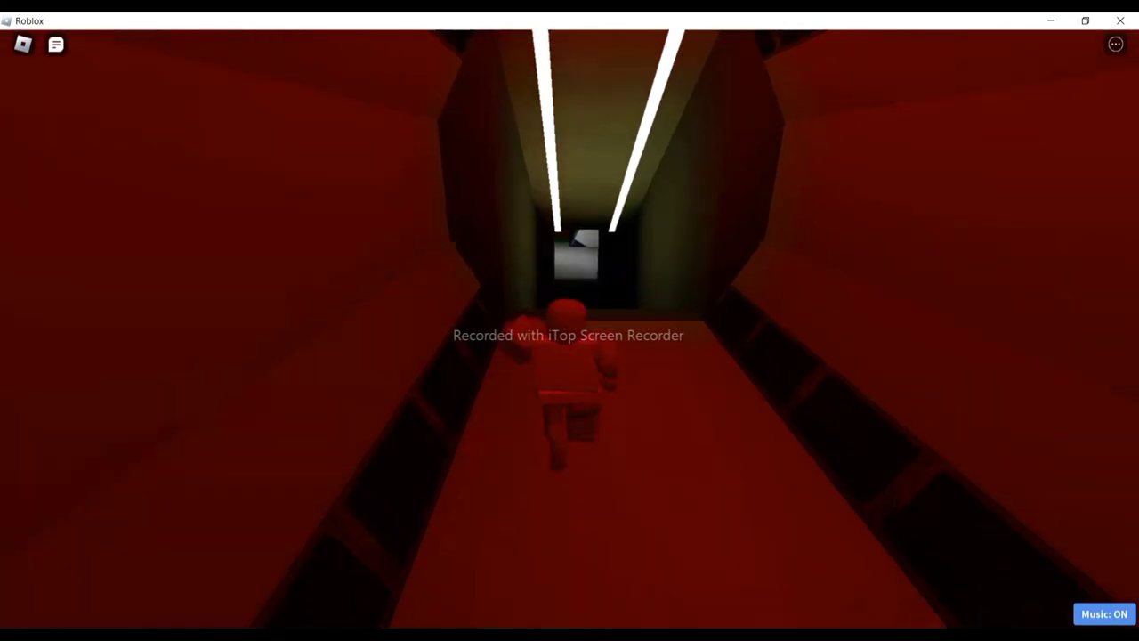
{"action": "key", "text": "w"}
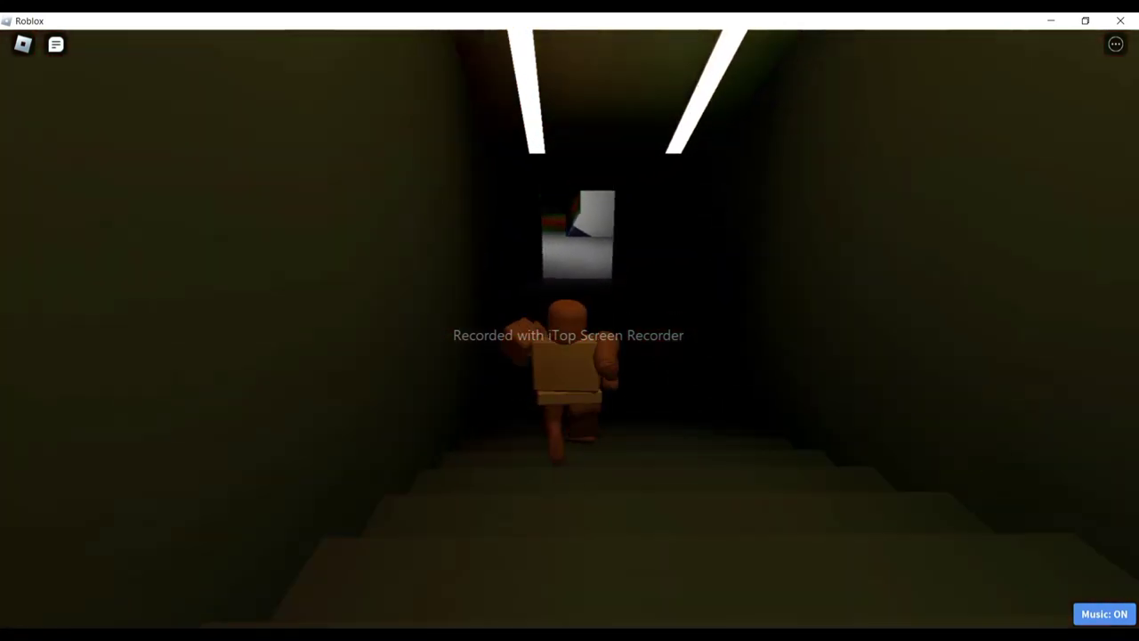
{"action": "key", "text": "w"}
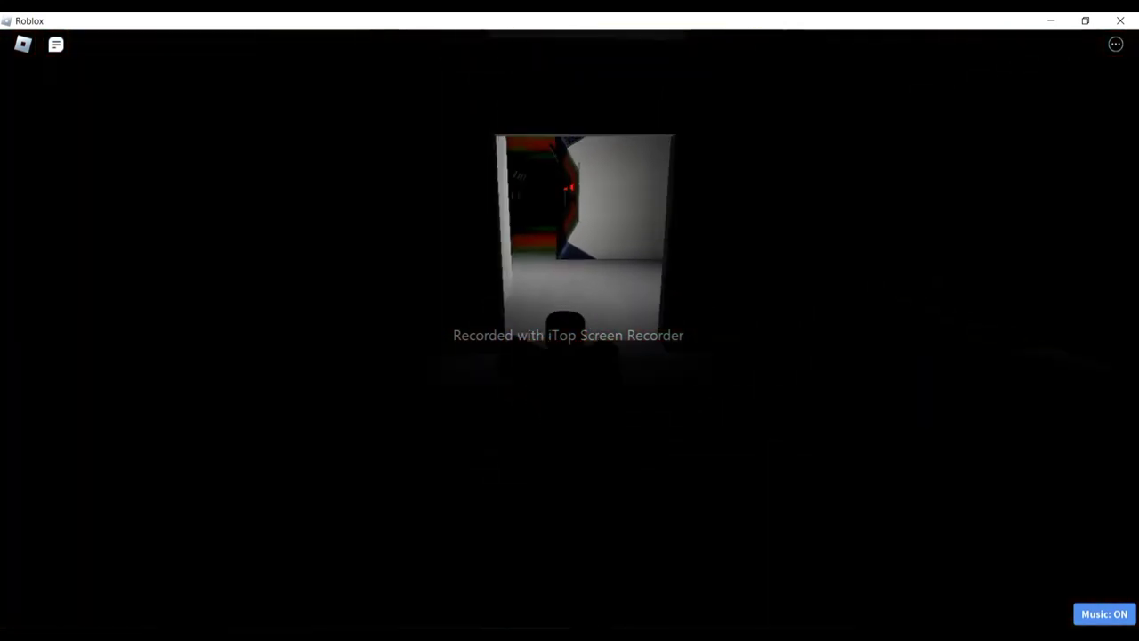
- Go through the doorway, turn right, and run down the grey corridor toward the lit doorway
{"action": "key", "text": "w"}
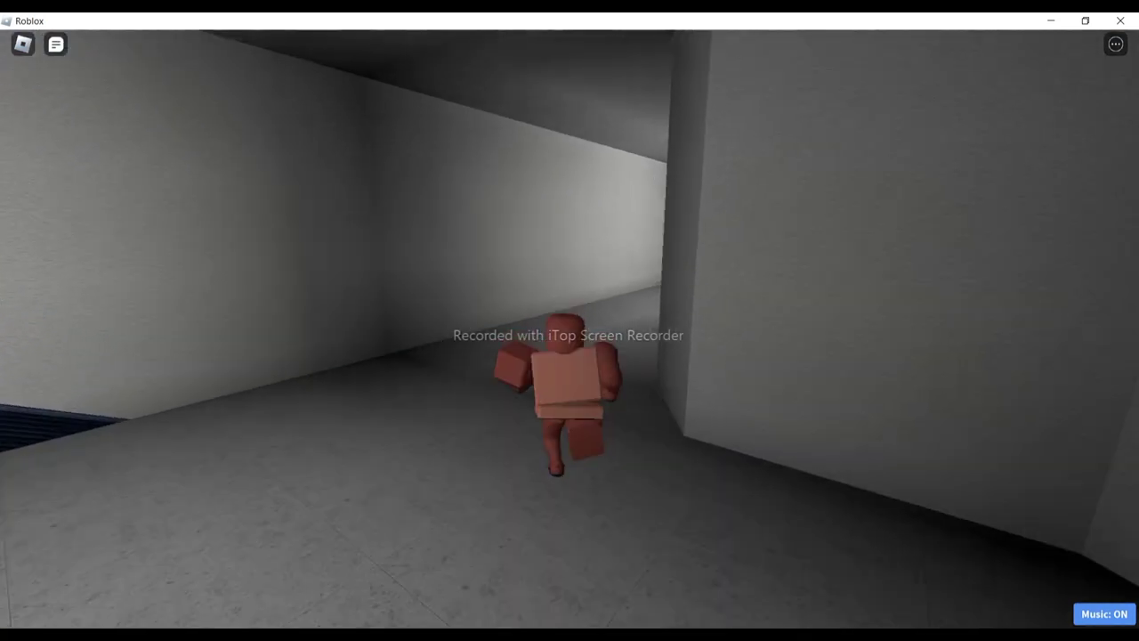
{"action": "key", "text": "w"}
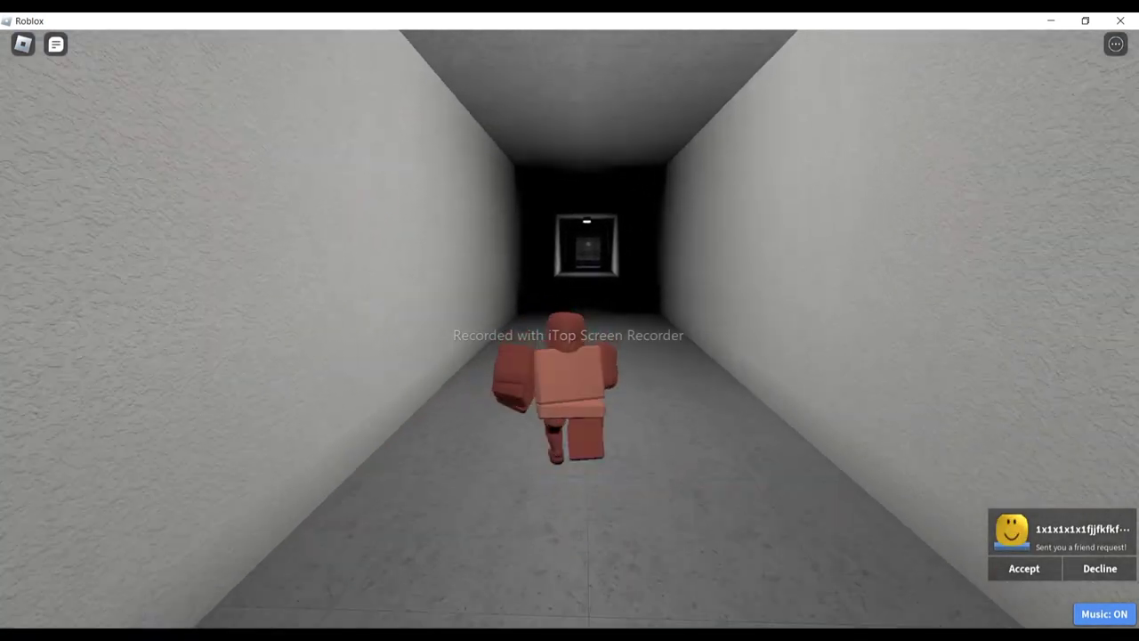
{"action": "key", "text": "w"}
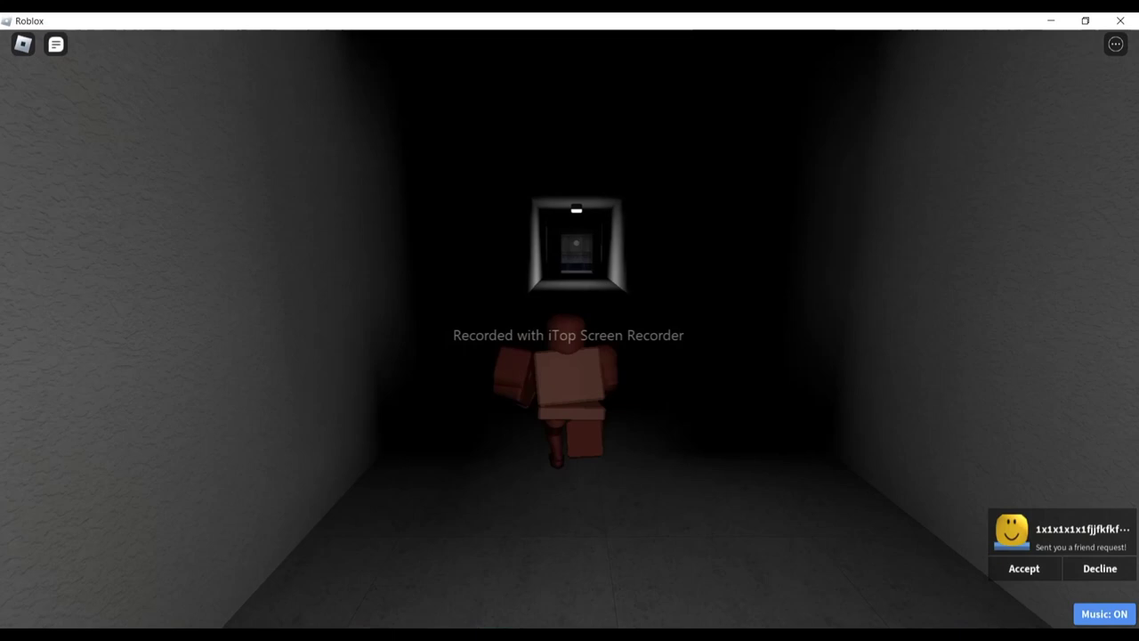
{"action": "key", "text": "w"}
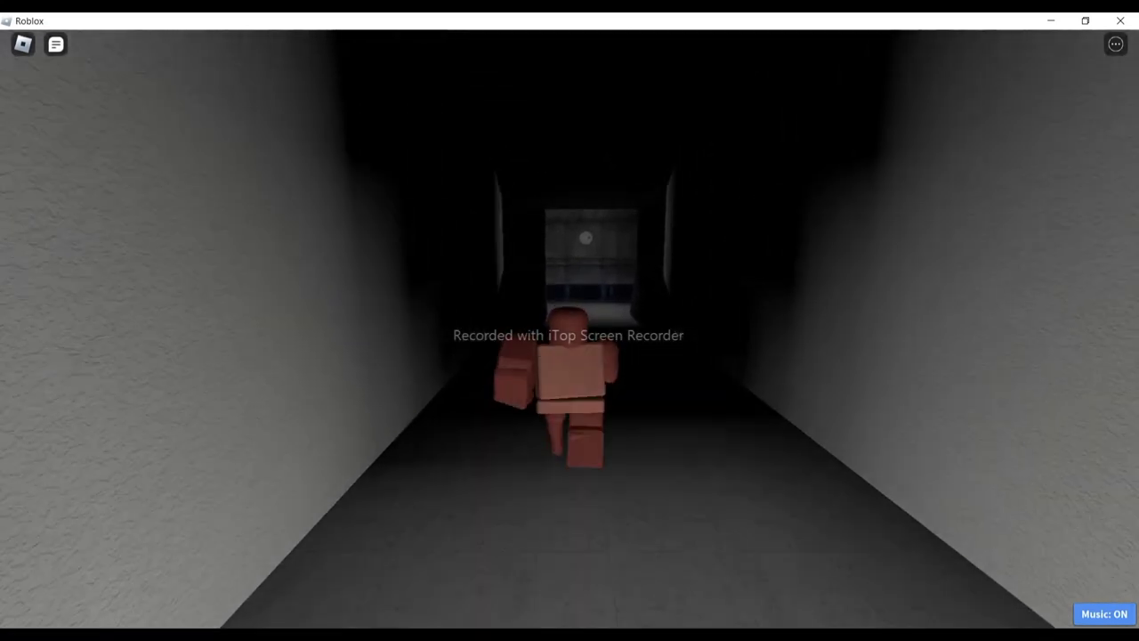
{"action": "key", "text": "w"}
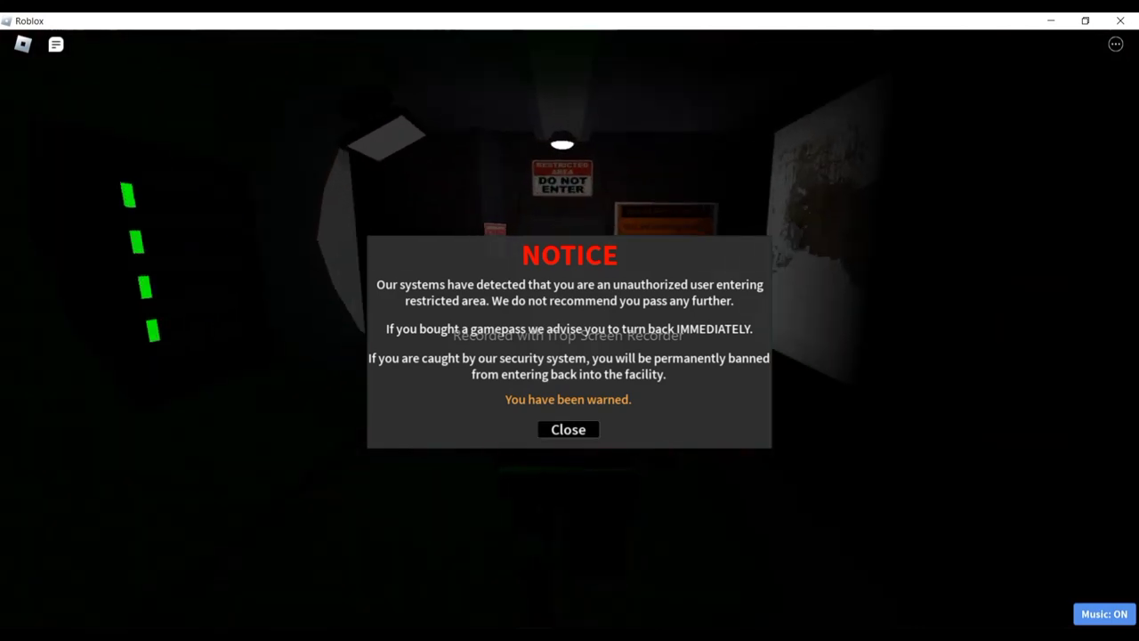
- Close the restricted-area NOTICE popup and step forward into the red-lit Level 5 corridor
{"action": "left_click", "coordinate": [568, 429]}
{"action": "key", "text": "w"}
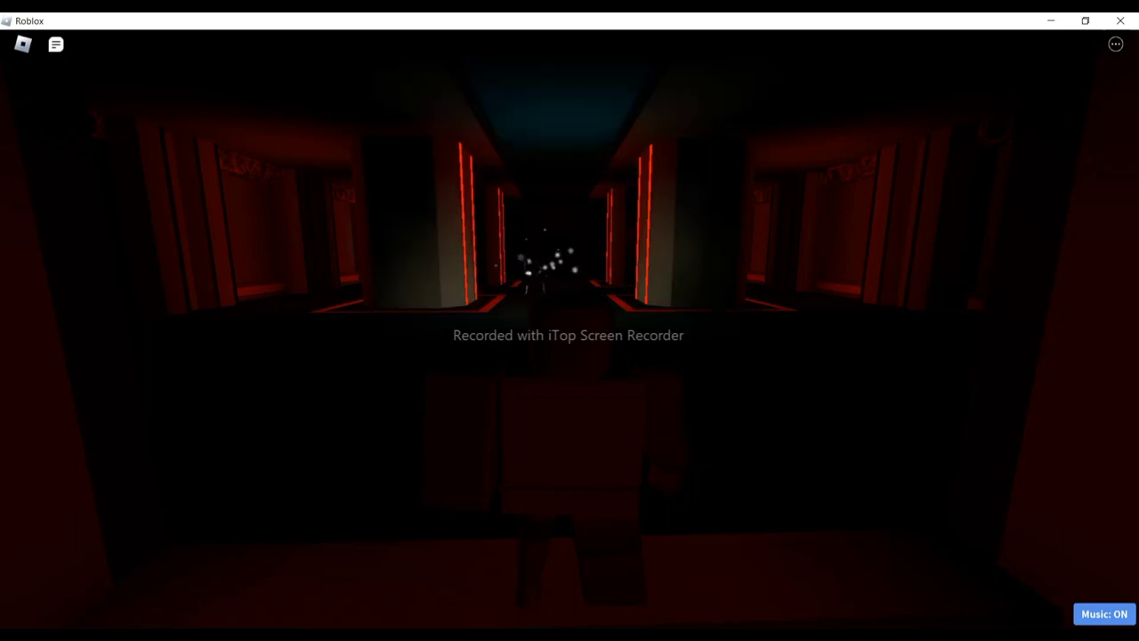
- Back down onto the beige stairs and turn to face the sparkling red room above
{"action": "key", "text": "s"}
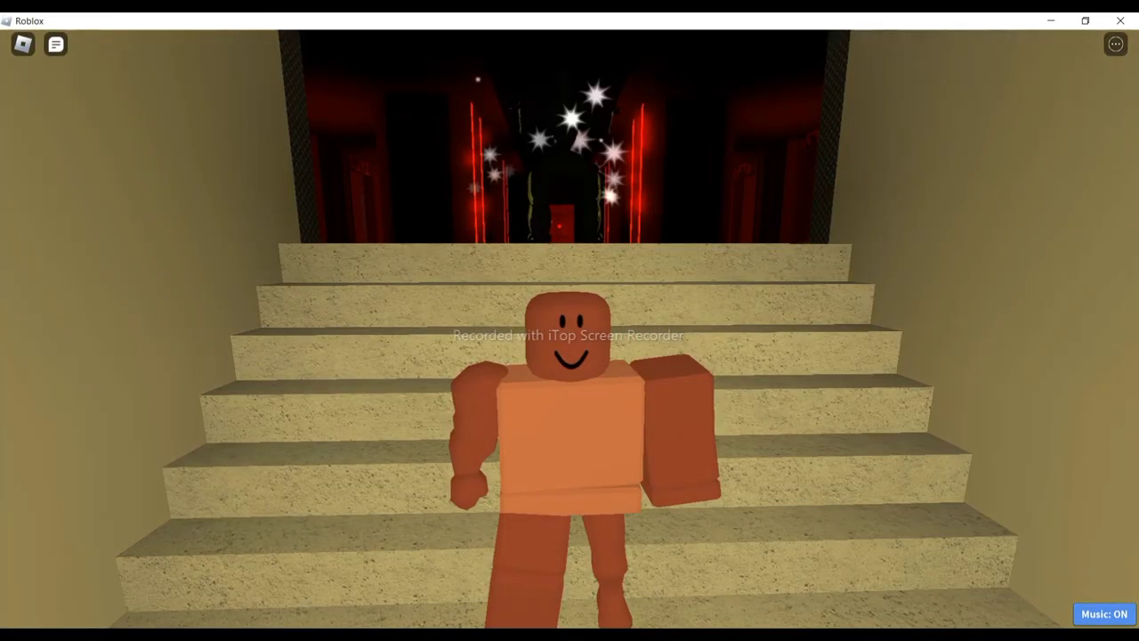
{"action": "key", "text": "s"}
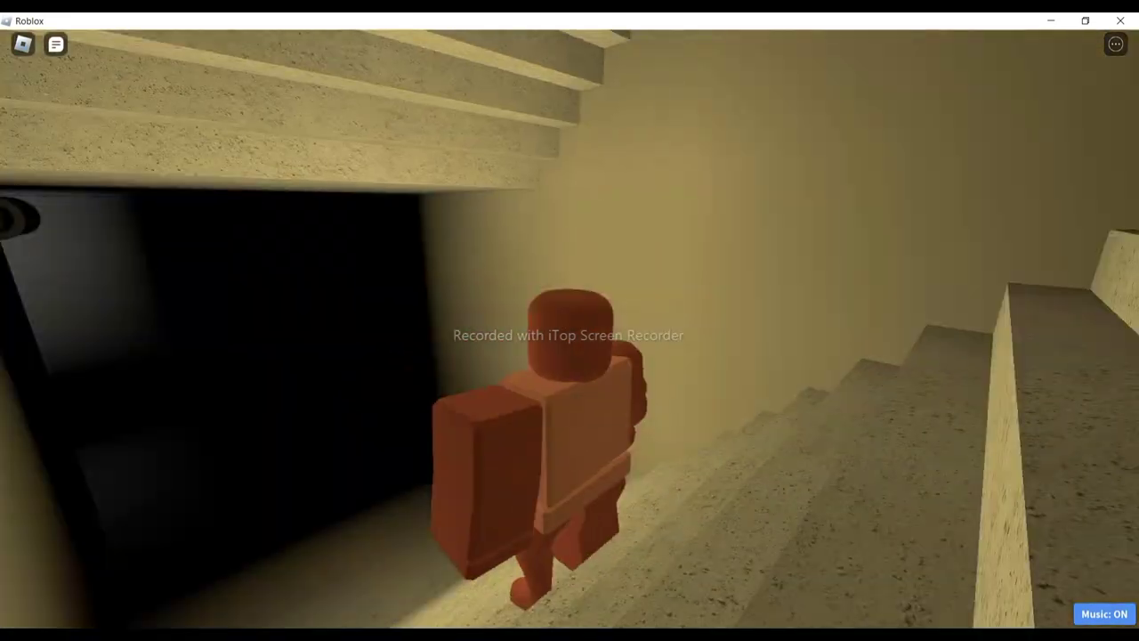
{"action": "key", "text": "w"}
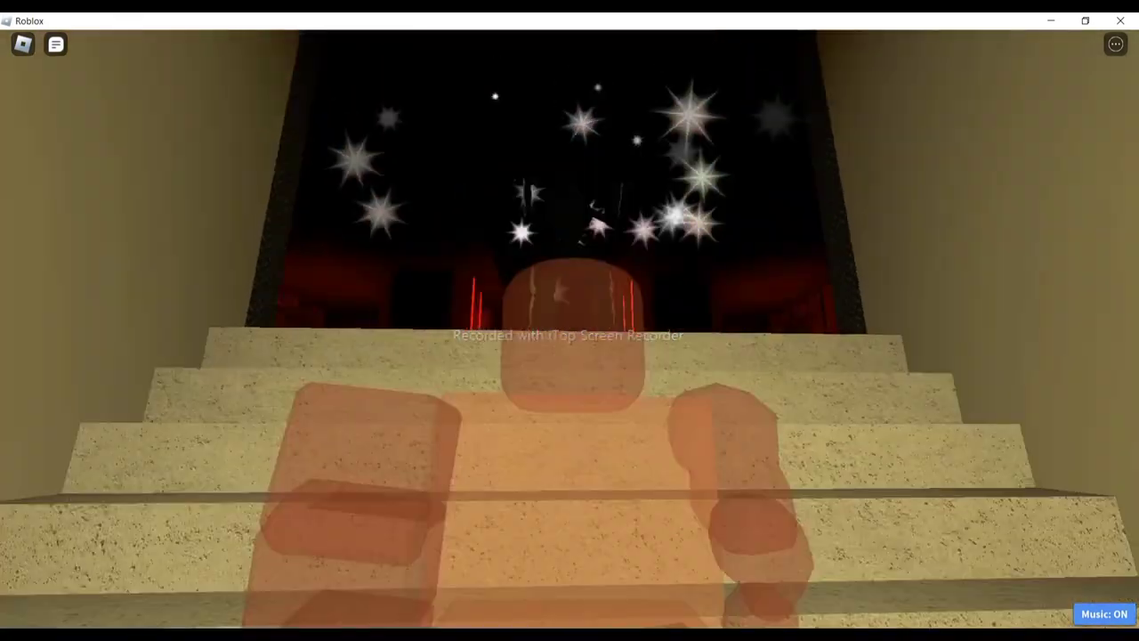